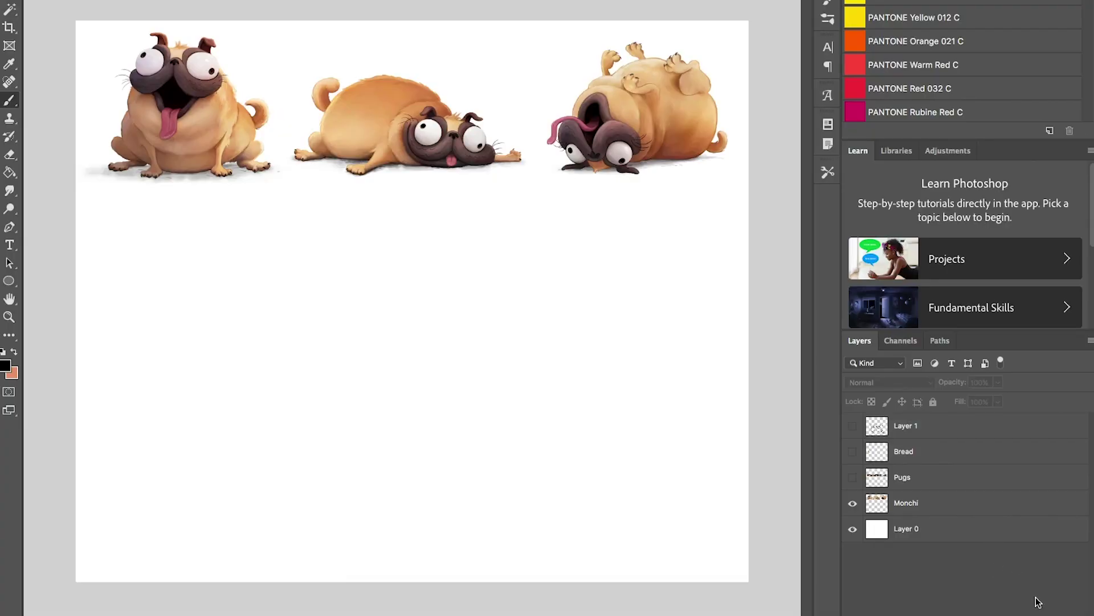
Add an empty Layer 2 at the top of the layer stack for sketching.
key(ctrl+shift+alt+n)
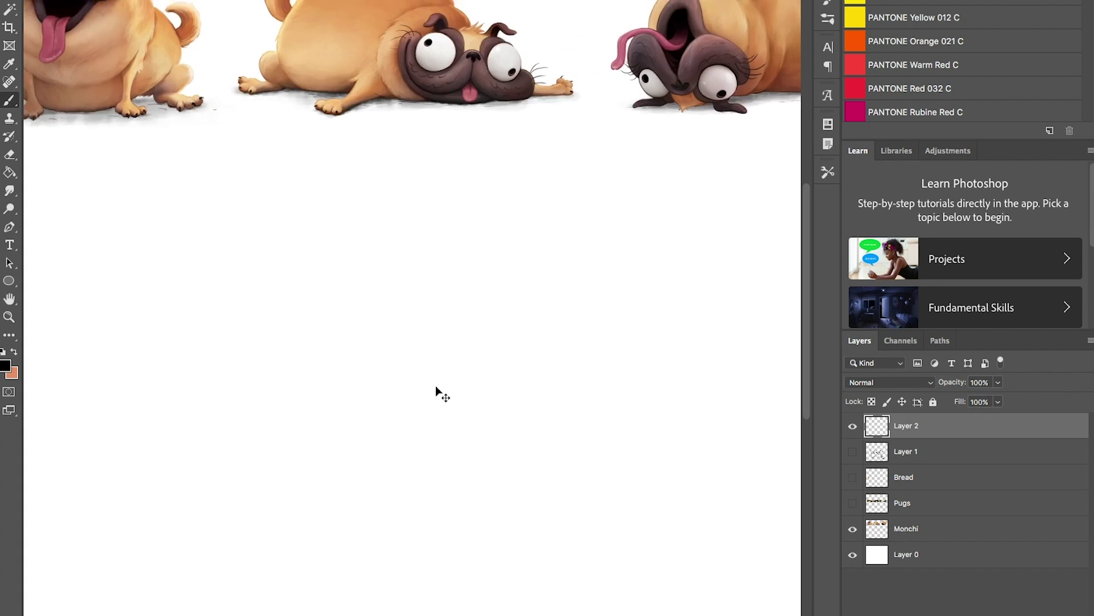
Draw two round pug head outlines with a connecting arc, cheek curves and wrinkle lines.
key(ctrl+plus)
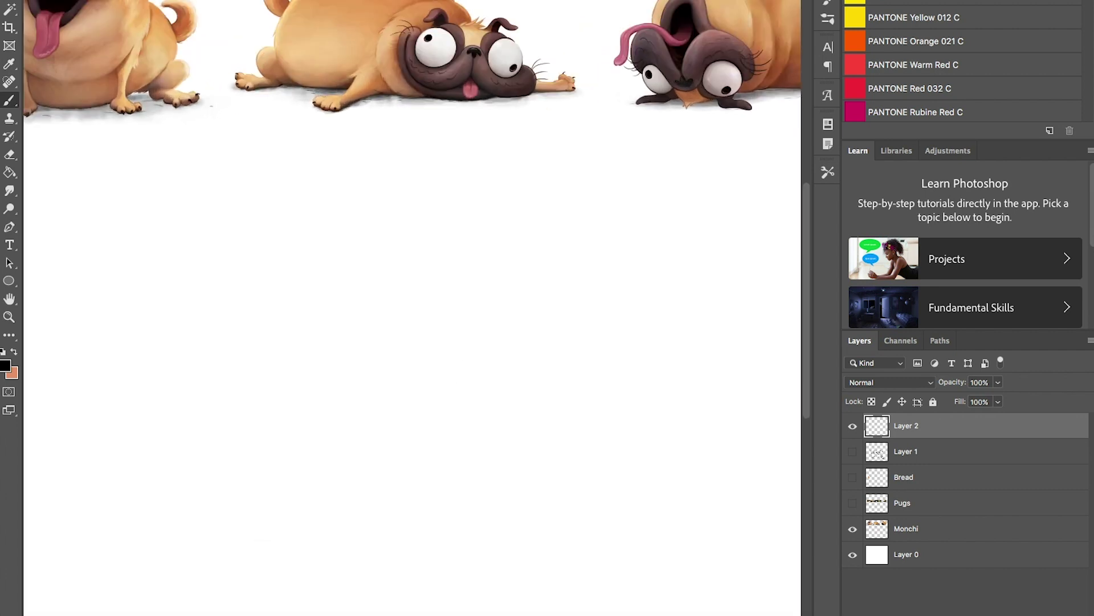
mouse_move(594, 262)
mouse_down()
mouse_move(634, 333)
mouse_move(602, 255)
mouse_up()
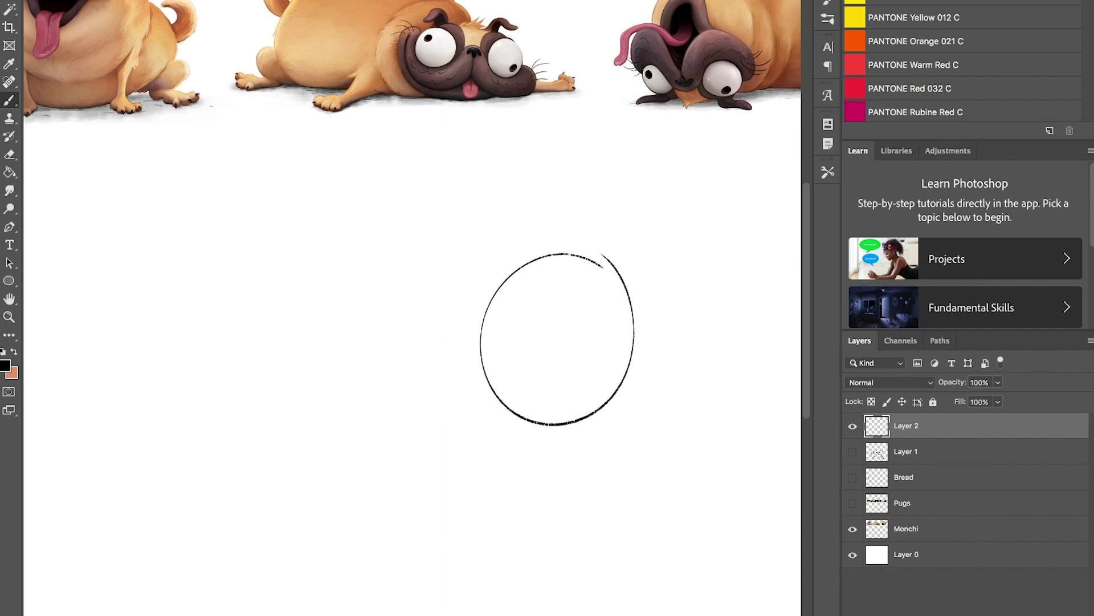
mouse_move(468, 253)
mouse_down()
mouse_move(457, 214)
mouse_move(381, 347)
mouse_up()
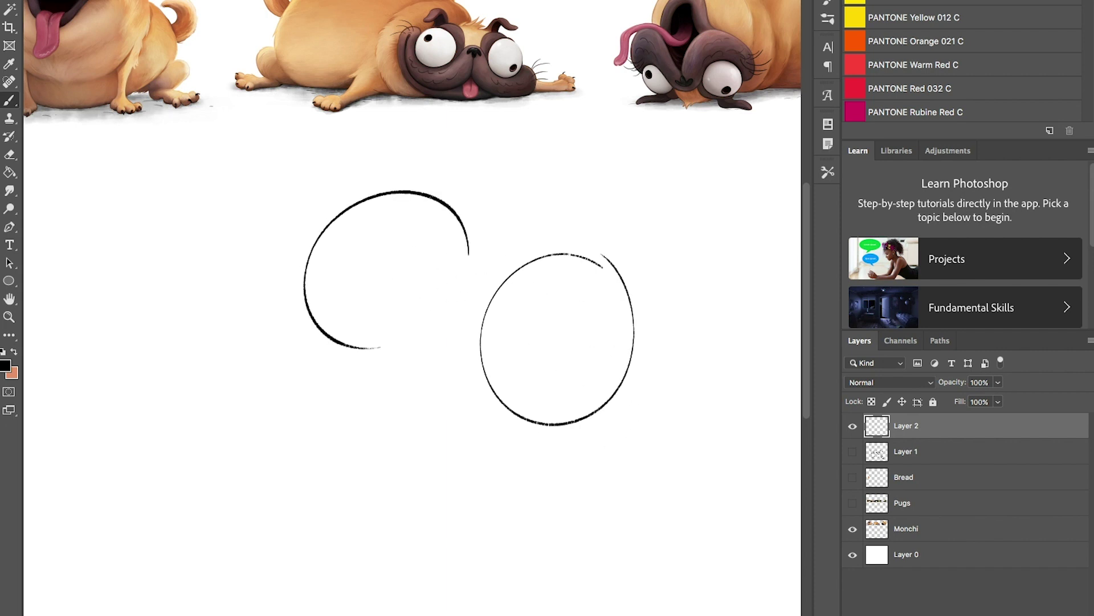
drag(414, 298, 493, 286)
mouse_move(306, 255)
mouse_down()
mouse_move(417, 382)
mouse_move(632, 361)
mouse_up()
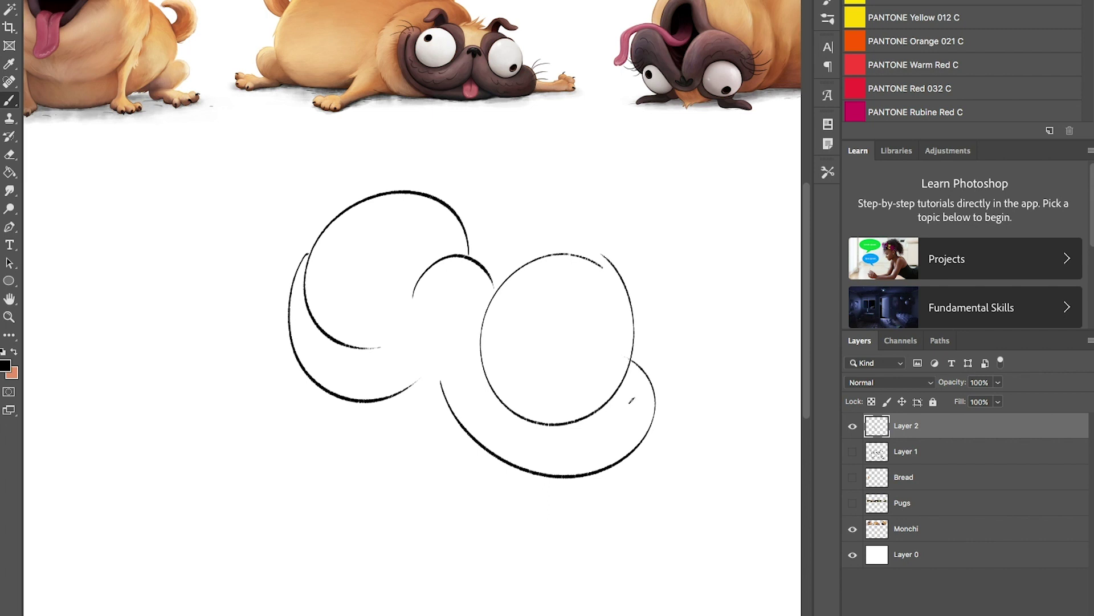
drag(632, 400, 541, 438)
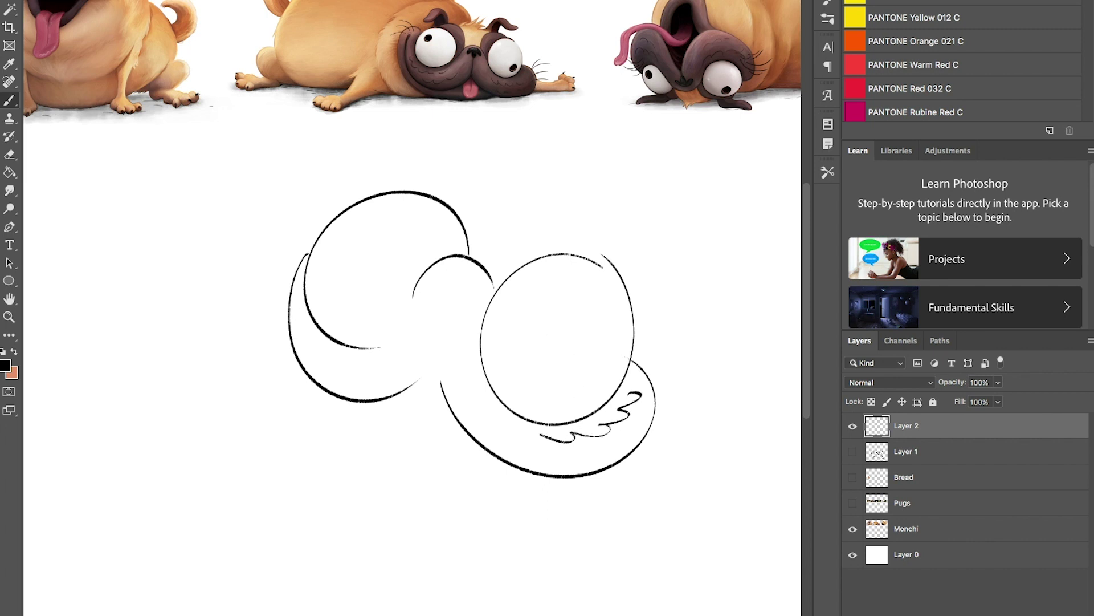
mouse_move(303, 325)
mouse_down()
mouse_move(357, 362)
mouse_move(330, 372)
mouse_move(358, 380)
mouse_up()
Add whiskers on both sides, a small ear between the heads, and black pupils.
drag(587, 454, 615, 436)
drag(646, 382, 692, 346)
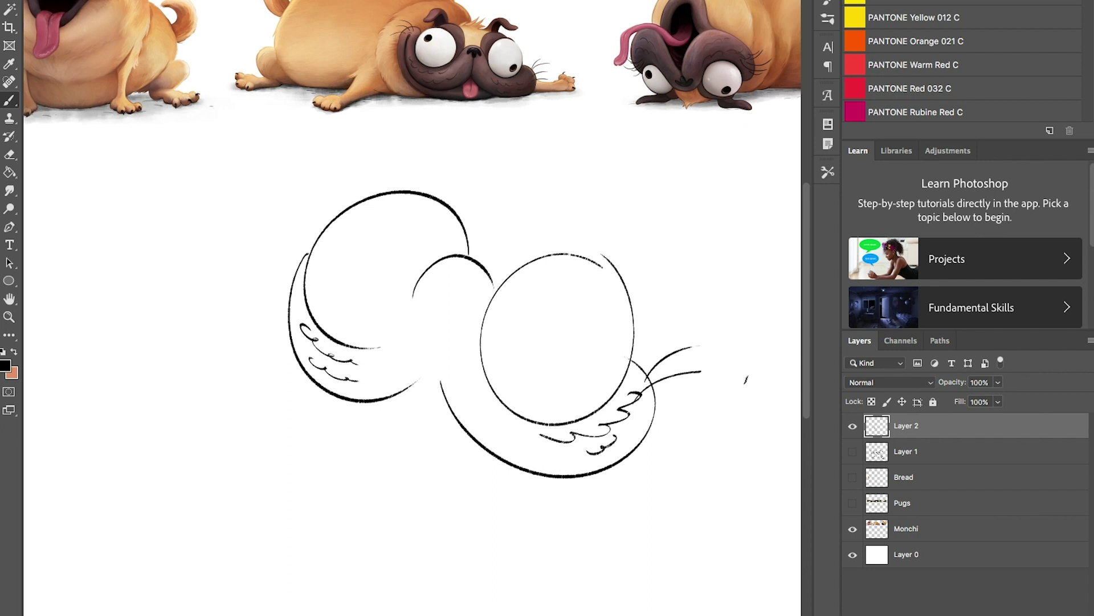
drag(635, 403, 729, 374)
drag(632, 409, 714, 421)
mouse_move(293, 295)
mouse_down()
mouse_move(242, 248)
mouse_move(219, 271)
mouse_move(229, 330)
mouse_up()
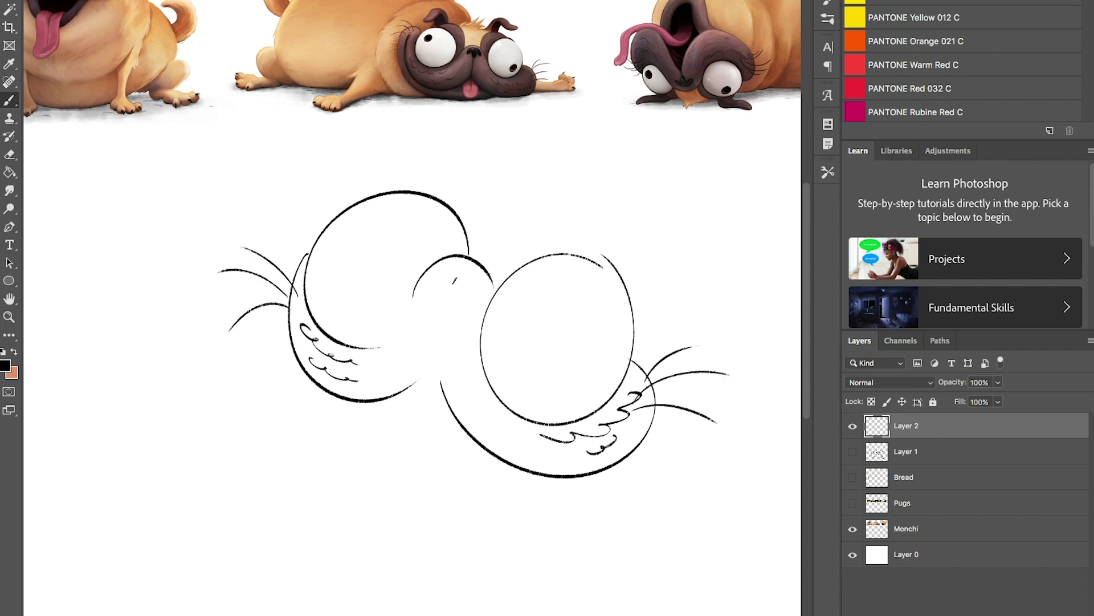
mouse_move(442, 271)
mouse_down()
mouse_move(443, 312)
mouse_move(464, 272)
mouse_up()
drag(483, 295, 487, 288)
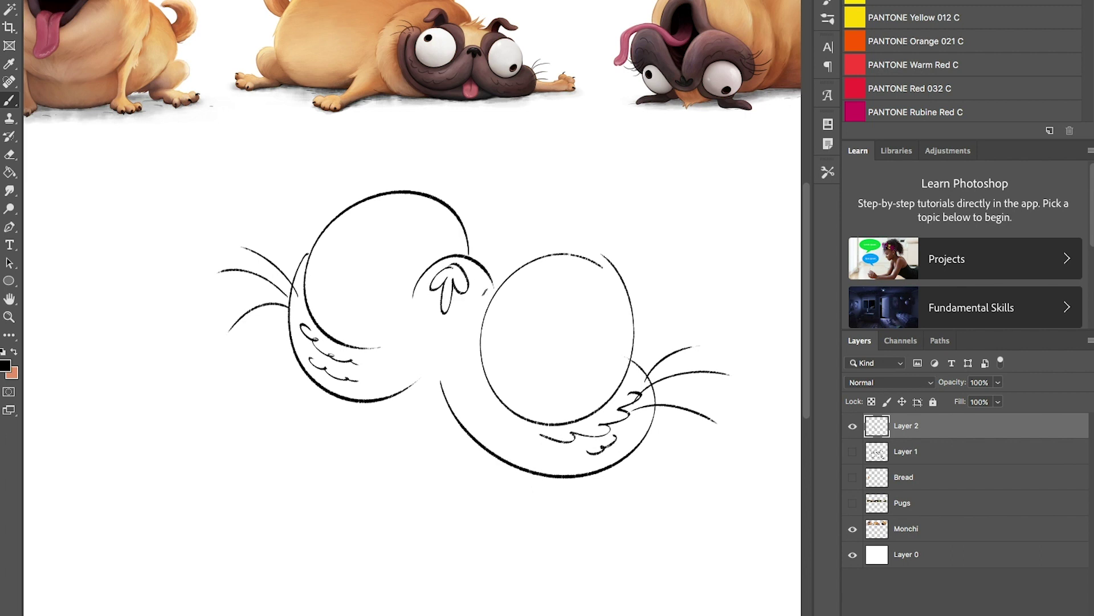
mouse_move(615, 362)
mouse_down()
mouse_move(602, 385)
mouse_move(610, 370)
mouse_up()
mouse_move(380, 214)
mouse_down()
mouse_move(347, 229)
mouse_move(353, 221)
mouse_up()
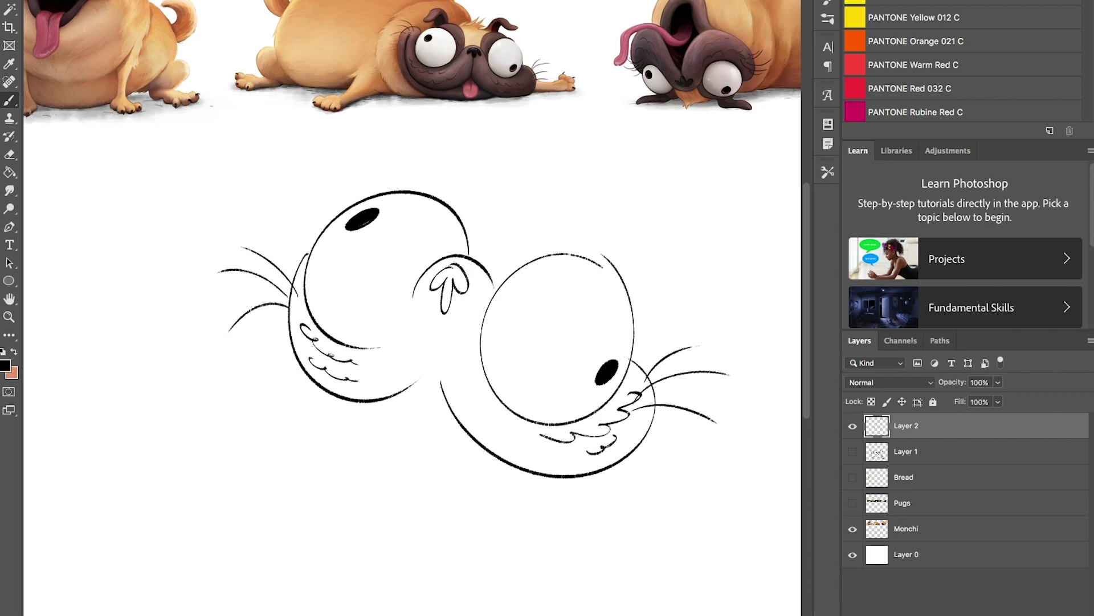
Touch up the right pupil, removing the extra pupils painted inside the heads.
drag(558, 327, 545, 341)
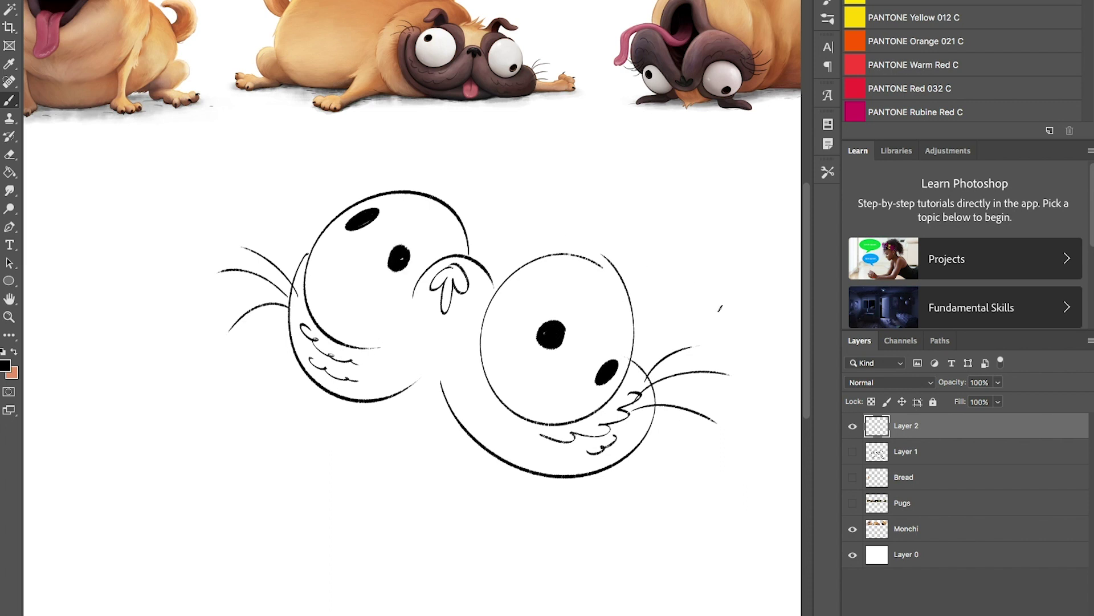
key(ctrl+z)
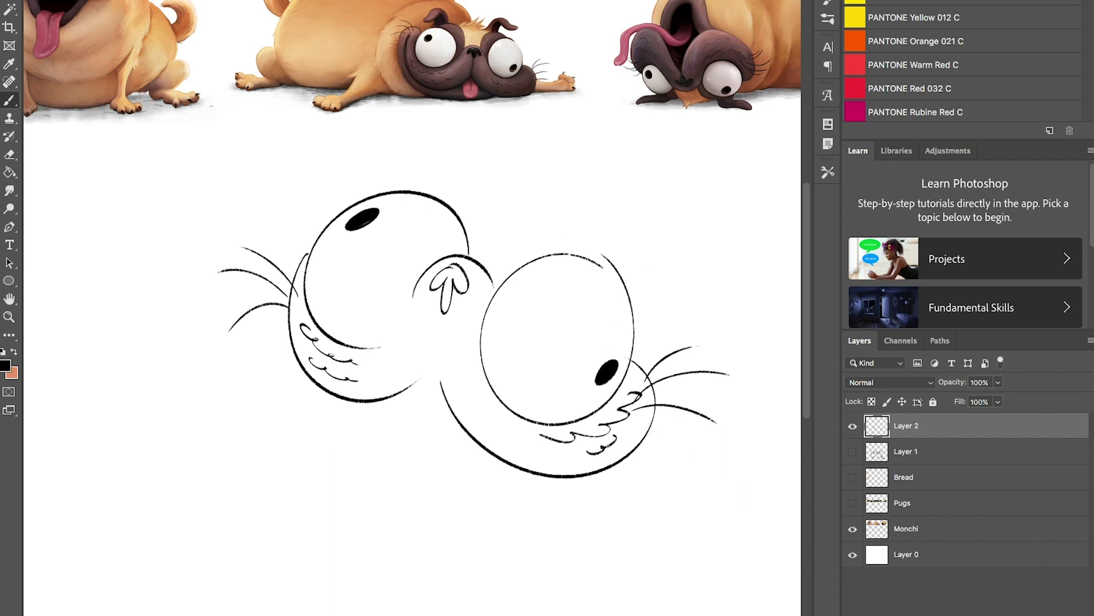
drag(611, 363, 609, 378)
Add a short fold line in the left head and ear strokes on top.
drag(369, 346, 444, 248)
key(ctrl+z)
drag(373, 348, 416, 261)
mouse_move(443, 202)
mouse_down()
mouse_move(483, 224)
mouse_move(479, 258)
mouse_move(556, 250)
mouse_up()
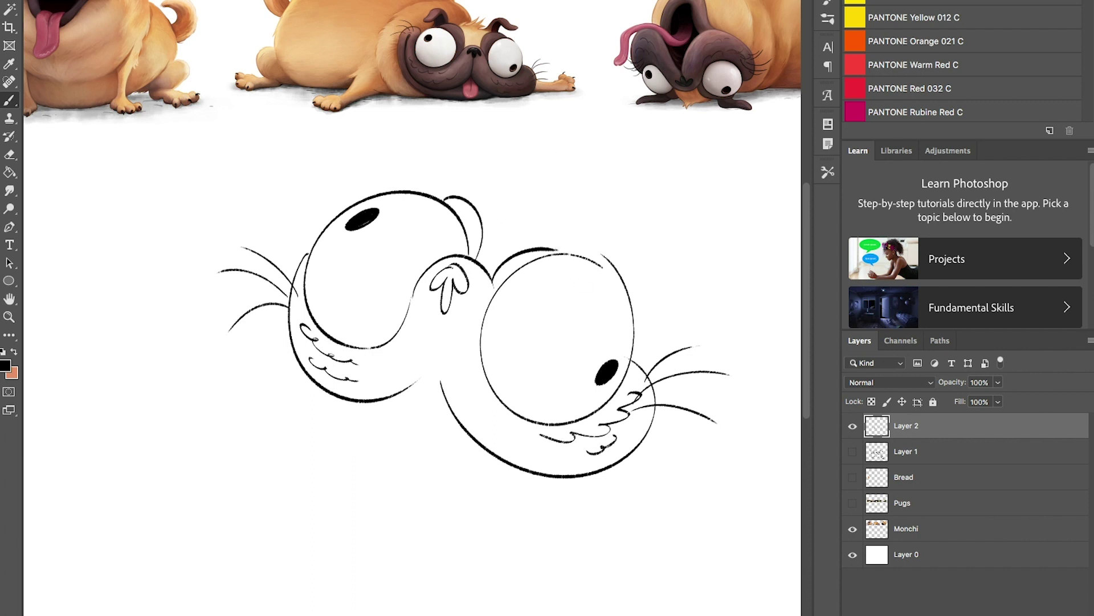
drag(481, 211, 534, 241)
key(ctrl+t)
Scale the sketch down and move it up and to the right.
drag(727, 184, 646, 232)
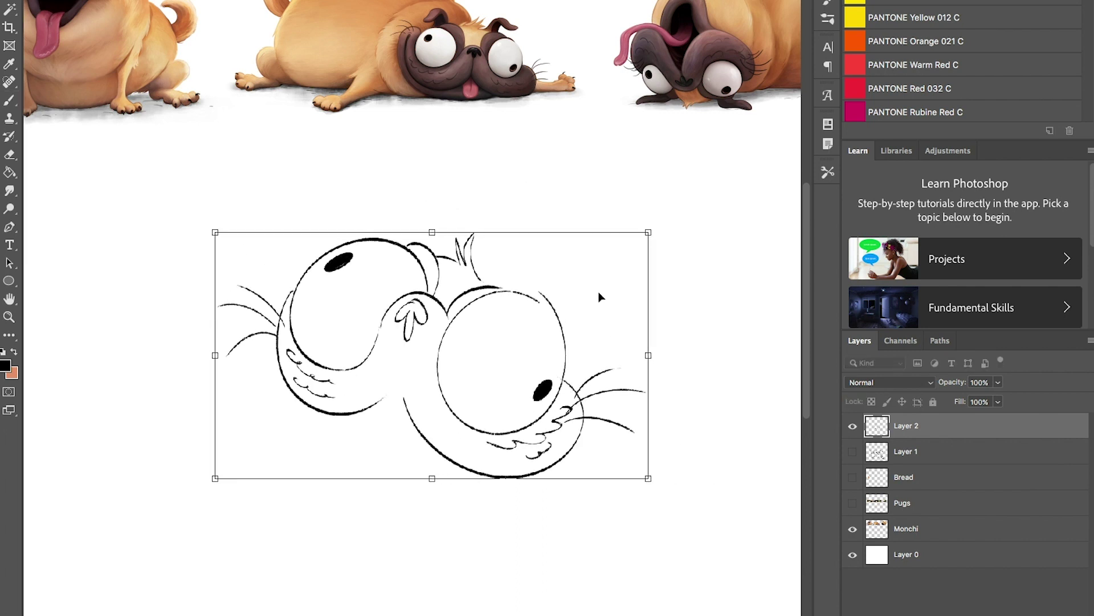
drag(595, 295, 645, 251)
key(Return)
key(b)
key(ctrl+minus)
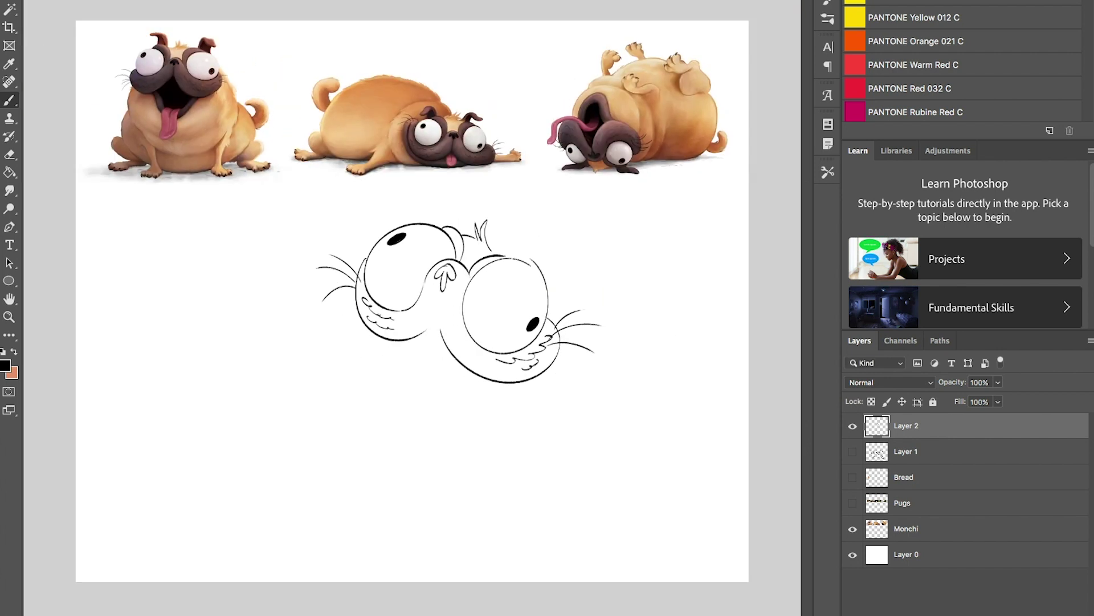
Draw a curved neck line below the chin, redrawing it several times.
drag(411, 342, 423, 403)
key(ctrl+z)
drag(405, 340, 426, 393)
key(ctrl+z)
drag(418, 338, 443, 344)
key(ctrl+z)
mouse_move(416, 340)
mouse_down()
mouse_move(425, 401)
mouse_move(458, 466)
mouse_up()
Draw the hanging tongue and neck contour lines down to it.
mouse_move(426, 396)
mouse_down()
mouse_move(450, 386)
mouse_move(453, 419)
mouse_up()
mouse_move(446, 392)
mouse_down()
mouse_move(460, 387)
mouse_move(457, 469)
mouse_up()
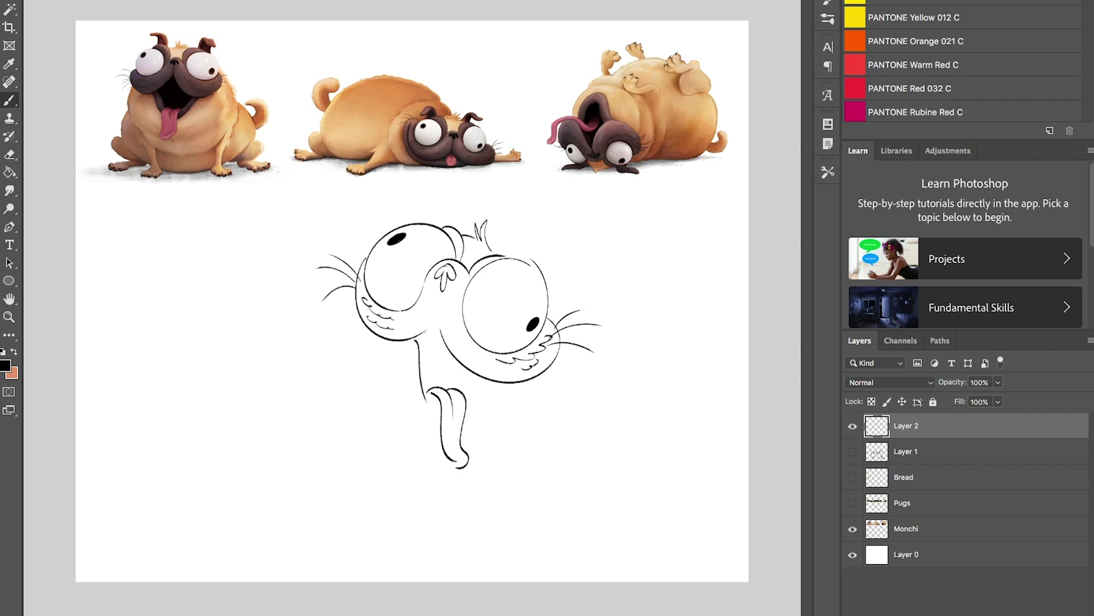
drag(465, 371, 462, 393)
mouse_move(411, 340)
mouse_down()
mouse_move(408, 408)
mouse_move(440, 421)
mouse_move(476, 372)
mouse_up()
Add hair strokes and a hooked ear on top of the head.
mouse_move(453, 230)
mouse_down()
mouse_move(458, 197)
mouse_move(462, 233)
mouse_move(468, 221)
mouse_move(505, 217)
mouse_move(522, 256)
mouse_move(501, 231)
mouse_up()
key(ctrl+z)
key(ctrl+z)
key(ctrl+z)
key(ctrl+z)
mouse_move(502, 233)
mouse_down()
mouse_move(516, 228)
mouse_move(511, 247)
mouse_up()
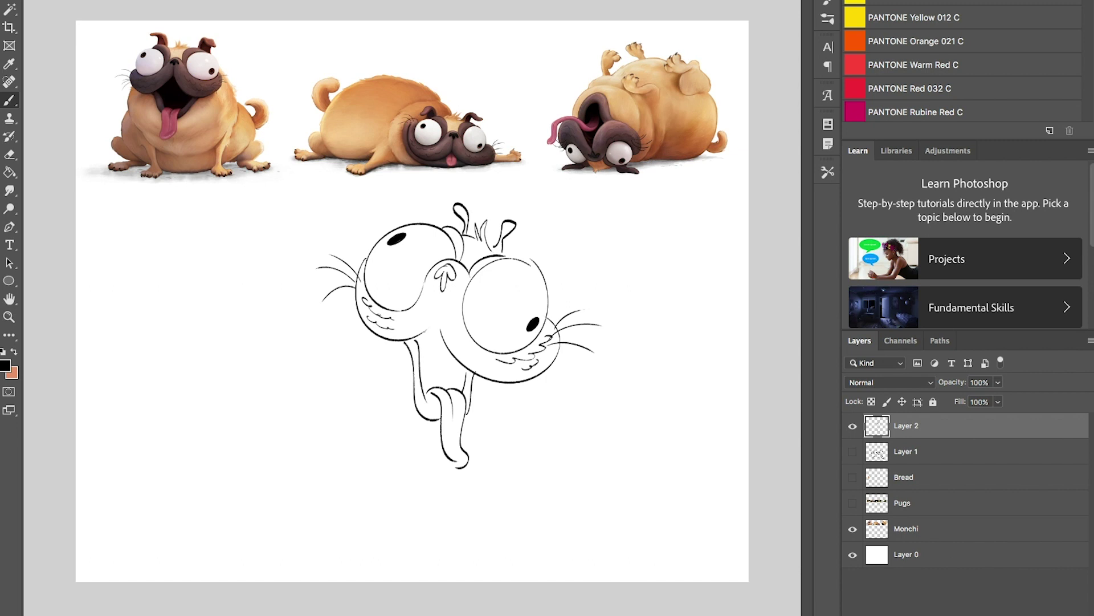
Squash the sketch and shift it lower.
key(ctrl+t)
mouse_move(596, 196)
mouse_down()
mouse_move(580, 215)
mouse_move(616, 199)
mouse_up()
drag(547, 256, 531, 294)
key(Return)
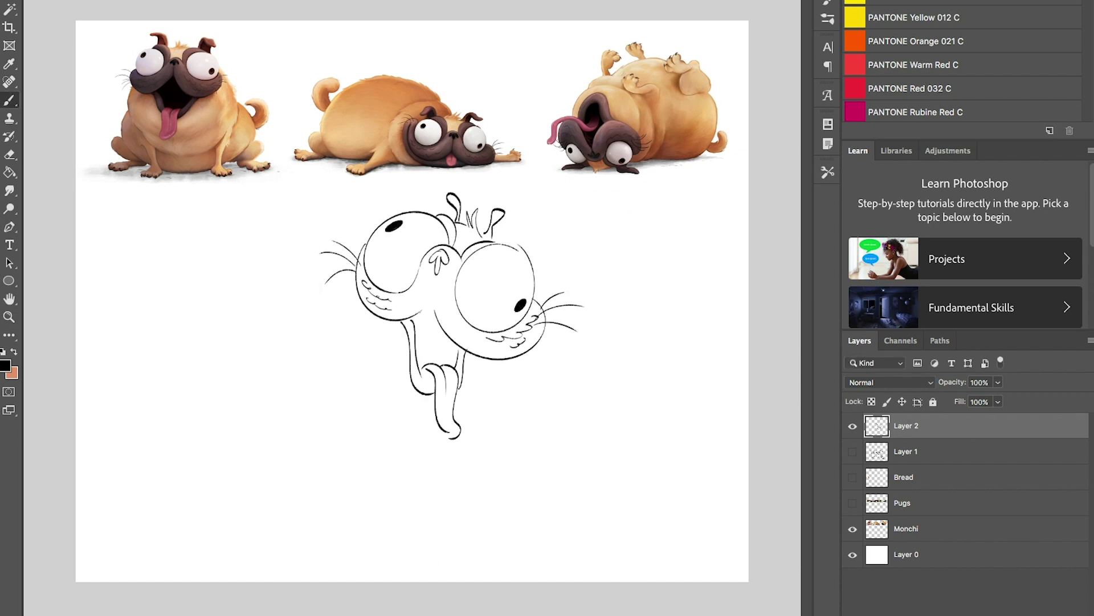
Draw the long left side of the pug's body from the head.
drag(359, 297, 325, 547)
drag(419, 393, 432, 407)
key(ctrl+z)
key(ctrl+z)
drag(369, 306, 537, 503)
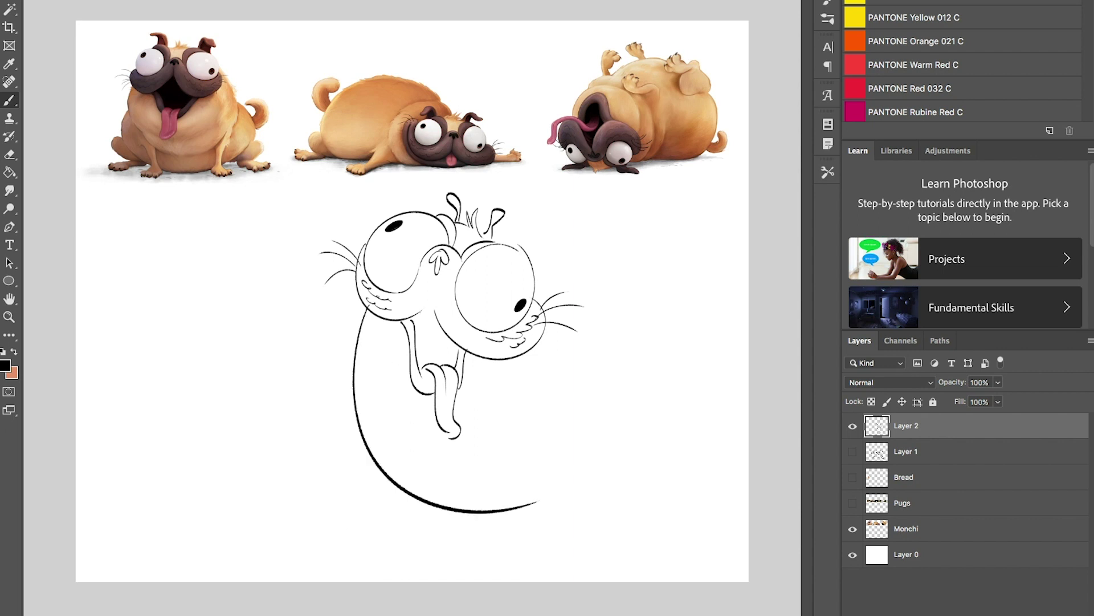
key(ctrl+z)
drag(365, 304, 389, 513)
drag(404, 391, 417, 403)
key(ctrl+z)
key(ctrl+z)
mouse_move(366, 305)
mouse_down()
mouse_move(339, 444)
mouse_move(392, 513)
mouse_up()
Draw the right side of the body, settling on a narrower curve.
drag(542, 332, 514, 509)
drag(563, 364, 576, 378)
key(ctrl+z)
key(ctrl+z)
drag(541, 334, 501, 535)
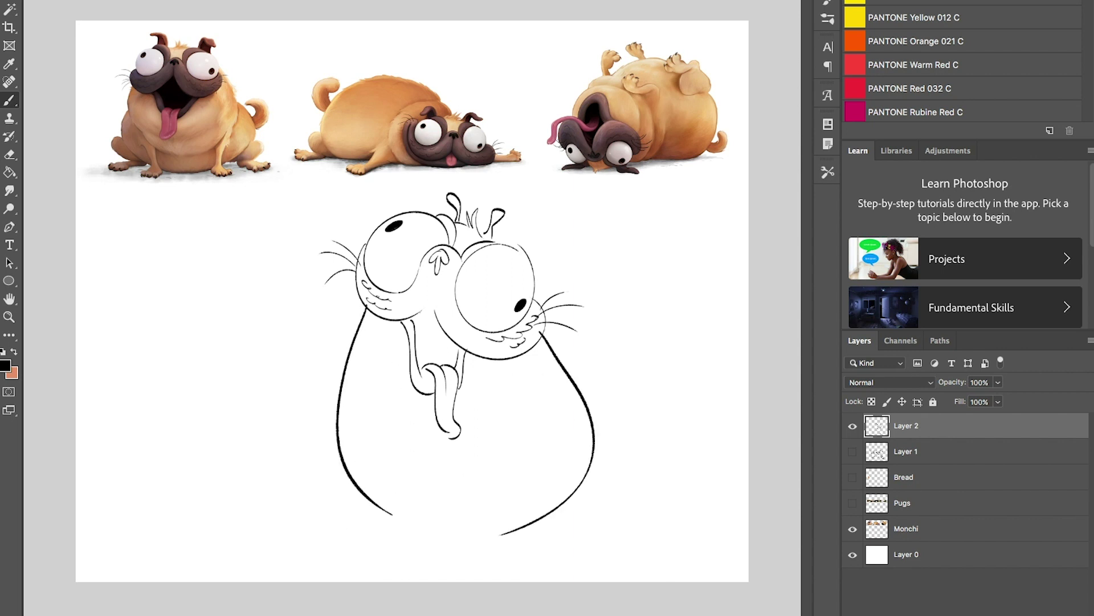
drag(582, 412, 594, 426)
key(ctrl+z)
key(ctrl+z)
drag(541, 333, 515, 531)
key(ctrl+z)
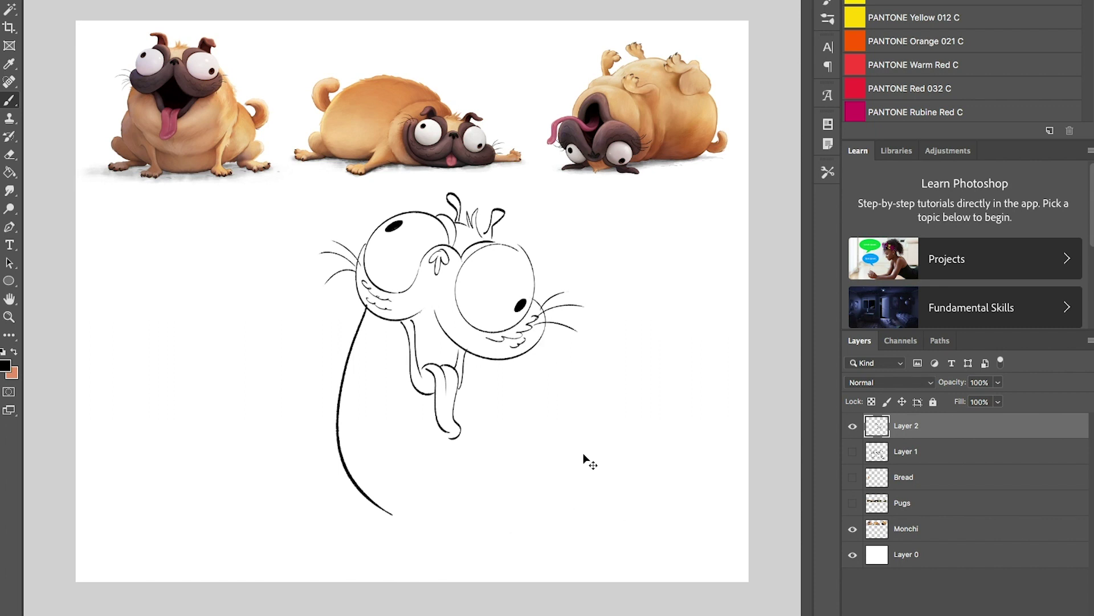
mouse_move(534, 337)
mouse_down()
mouse_move(550, 516)
mouse_move(602, 517)
mouse_up()
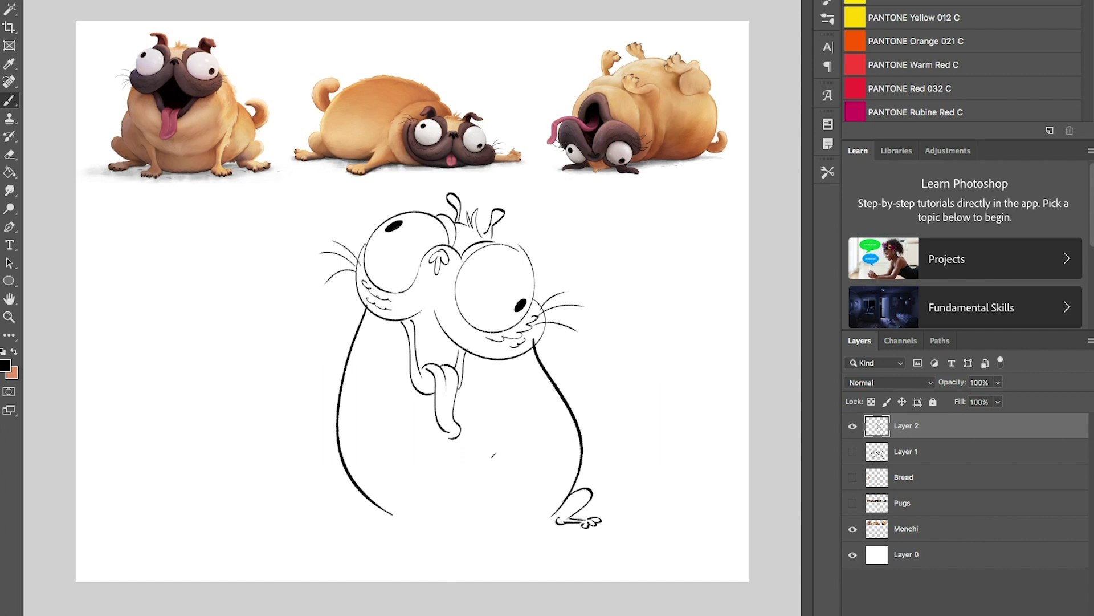
Draw the front legs, rounded feet, and the hind leg at lower left.
drag(405, 473, 422, 505)
mouse_move(502, 493)
mouse_down()
mouse_move(500, 523)
mouse_move(510, 524)
mouse_up()
key(ctrl+z)
drag(491, 529, 513, 525)
drag(438, 518, 416, 525)
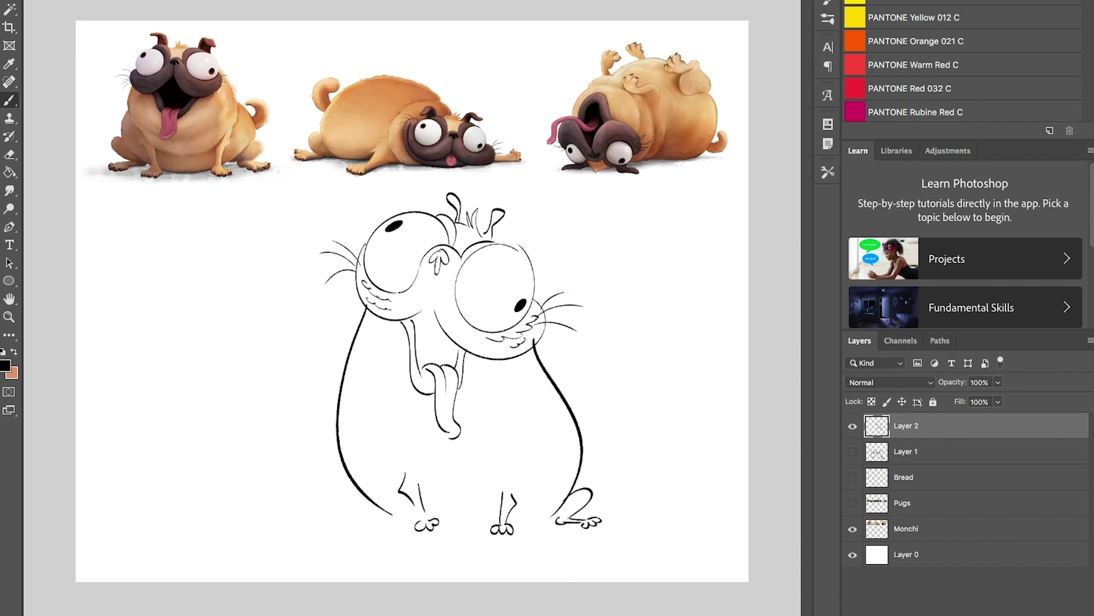
mouse_move(355, 496)
mouse_down()
mouse_move(372, 520)
mouse_move(341, 515)
mouse_move(465, 525)
mouse_up()
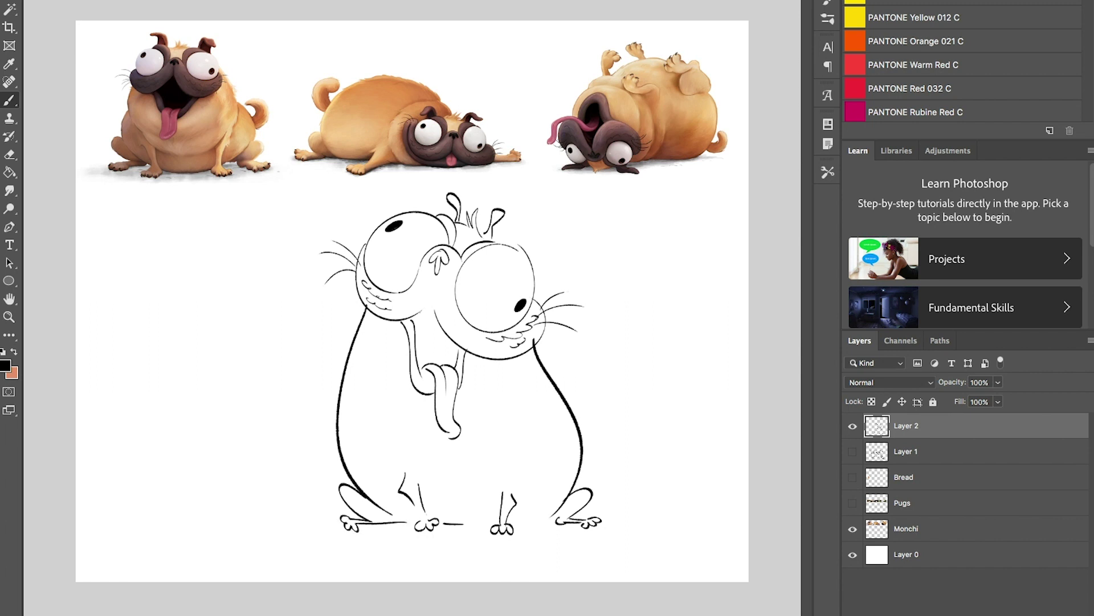
Add a curled tail right of the body and belly fur marks.
drag(599, 475, 598, 423)
key(ctrl+z)
mouse_move(573, 458)
mouse_down()
mouse_move(604, 443)
mouse_move(585, 471)
mouse_up()
drag(436, 461, 452, 477)
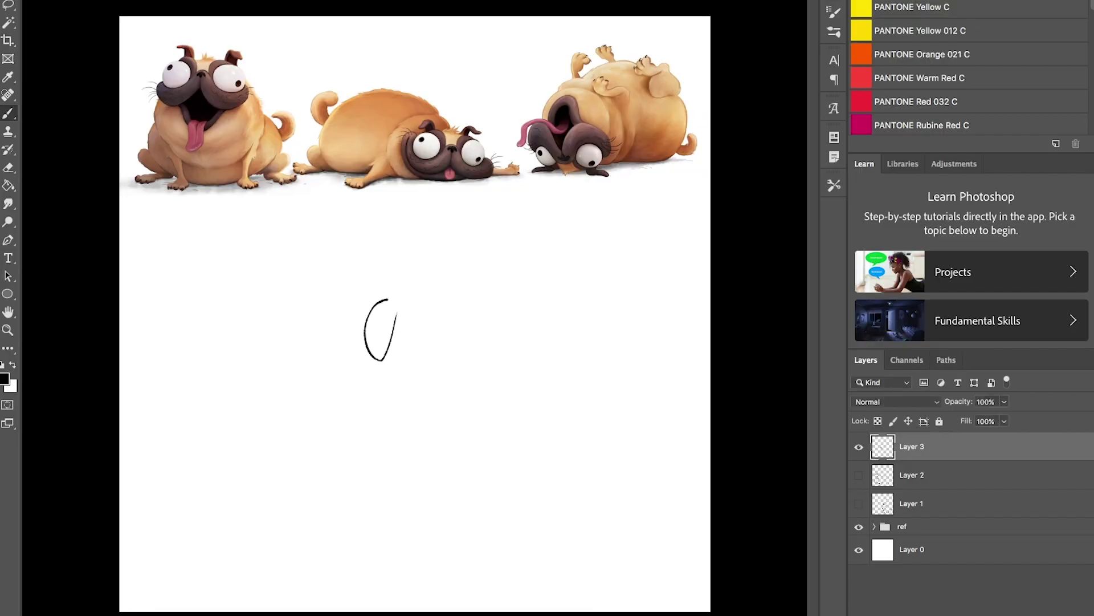
Draw the first pug with a big eye, long tongue, body, foot and tail.
drag(396, 314, 517, 292)
drag(414, 300, 510, 295)
drag(367, 329, 369, 344)
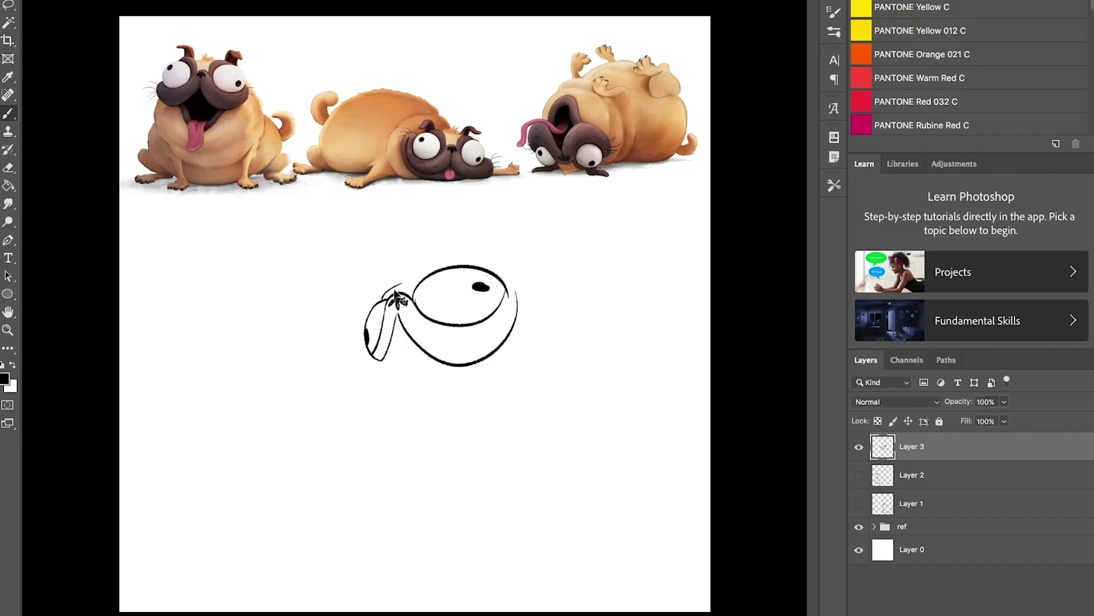
drag(424, 360, 437, 432)
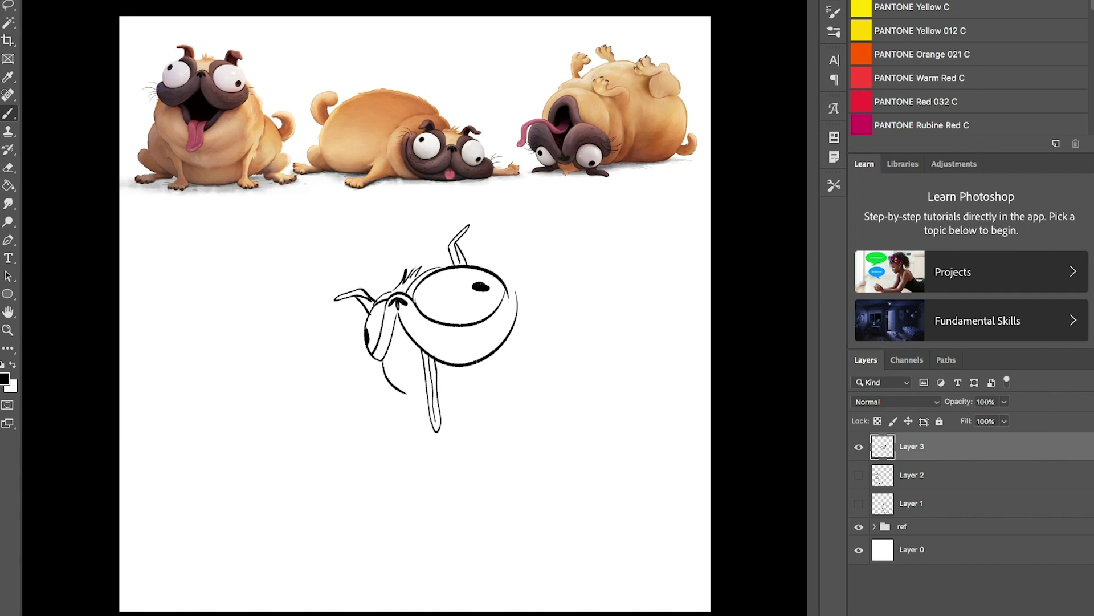
mouse_move(405, 387)
mouse_down()
mouse_move(383, 492)
mouse_move(342, 497)
mouse_up()
drag(421, 496, 441, 501)
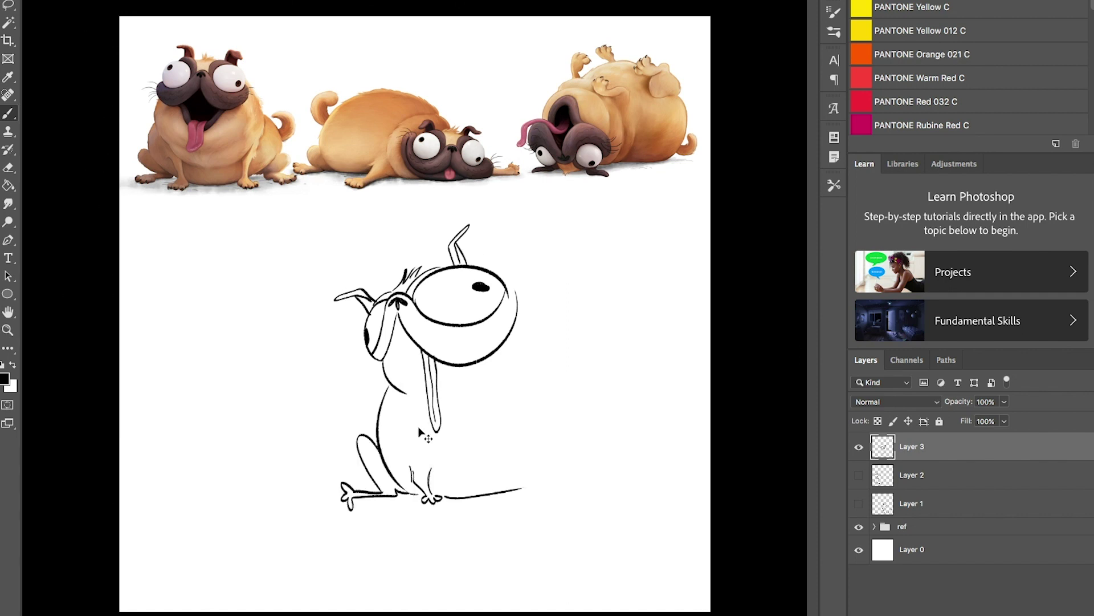
drag(511, 291, 520, 460)
drag(538, 341, 494, 419)
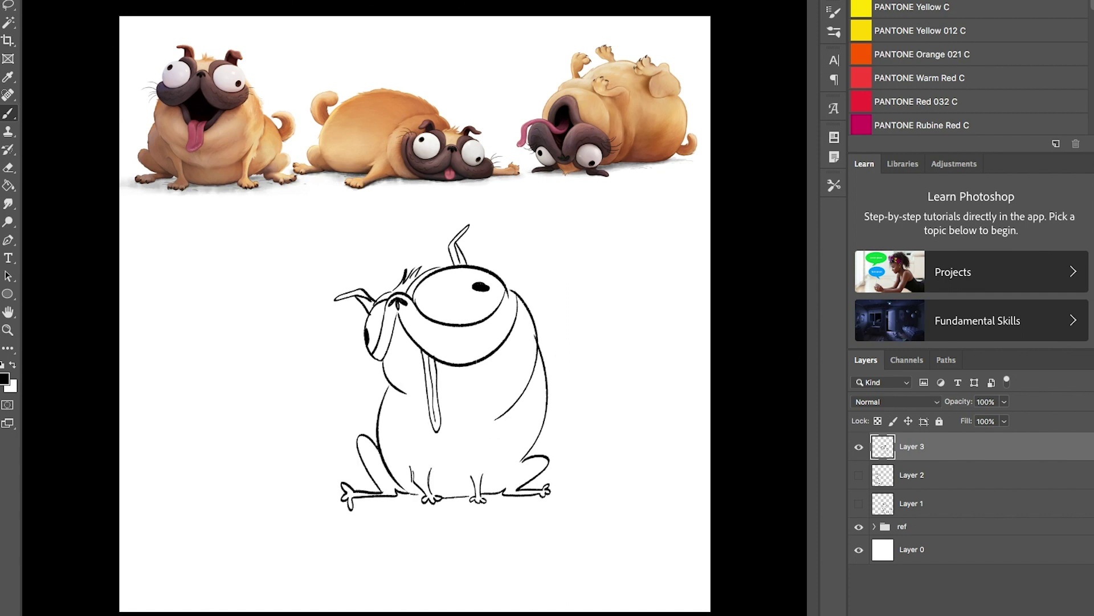
drag(379, 420, 376, 395)
drag(445, 368, 289, 392)
Draw a second pug above it with muzzle, second eye, back and hind leg.
mouse_move(334, 249)
mouse_down()
mouse_move(403, 256)
mouse_move(427, 233)
mouse_up()
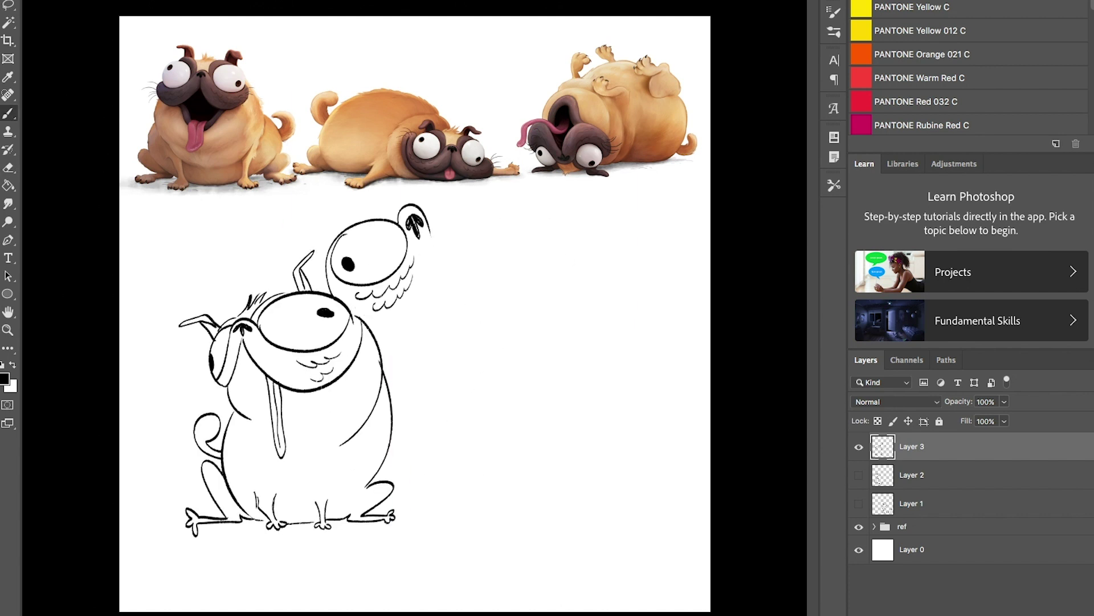
mouse_move(359, 310)
mouse_down()
mouse_move(471, 224)
mouse_move(453, 242)
mouse_up()
mouse_move(451, 219)
mouse_down()
mouse_move(453, 342)
mouse_move(544, 499)
mouse_up()
drag(436, 479, 458, 521)
drag(450, 521, 513, 518)
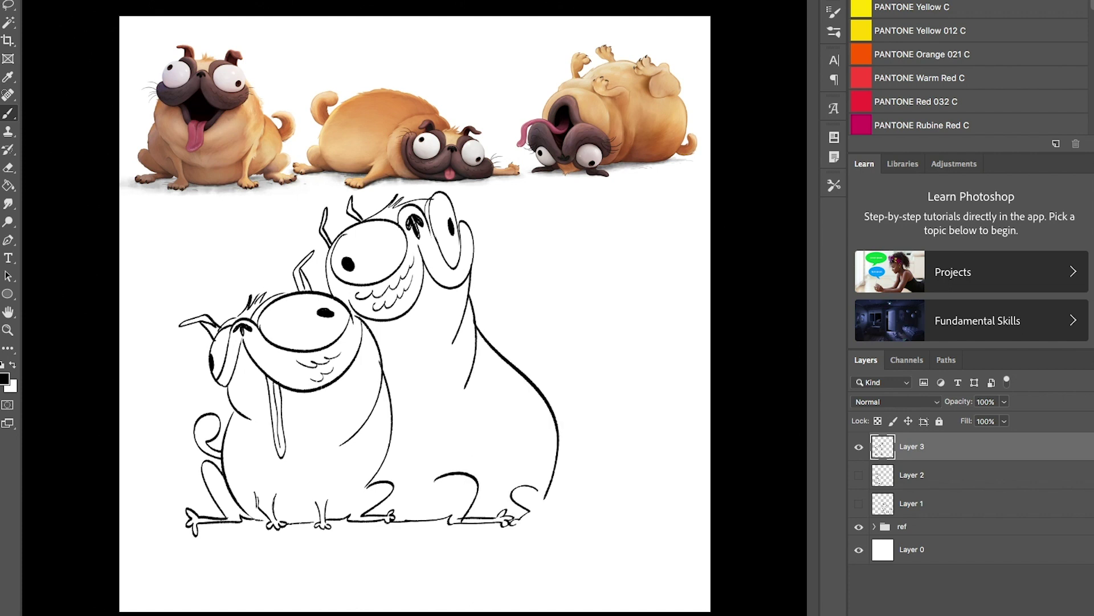
Draw a third pug to the right with eye, mouth, back and hind leg.
mouse_move(475, 296)
mouse_down()
mouse_move(539, 338)
mouse_move(483, 346)
mouse_up()
drag(504, 348, 517, 357)
mouse_move(484, 278)
mouse_down()
mouse_move(501, 289)
mouse_move(537, 273)
mouse_up()
drag(502, 220, 535, 273)
drag(519, 285, 537, 383)
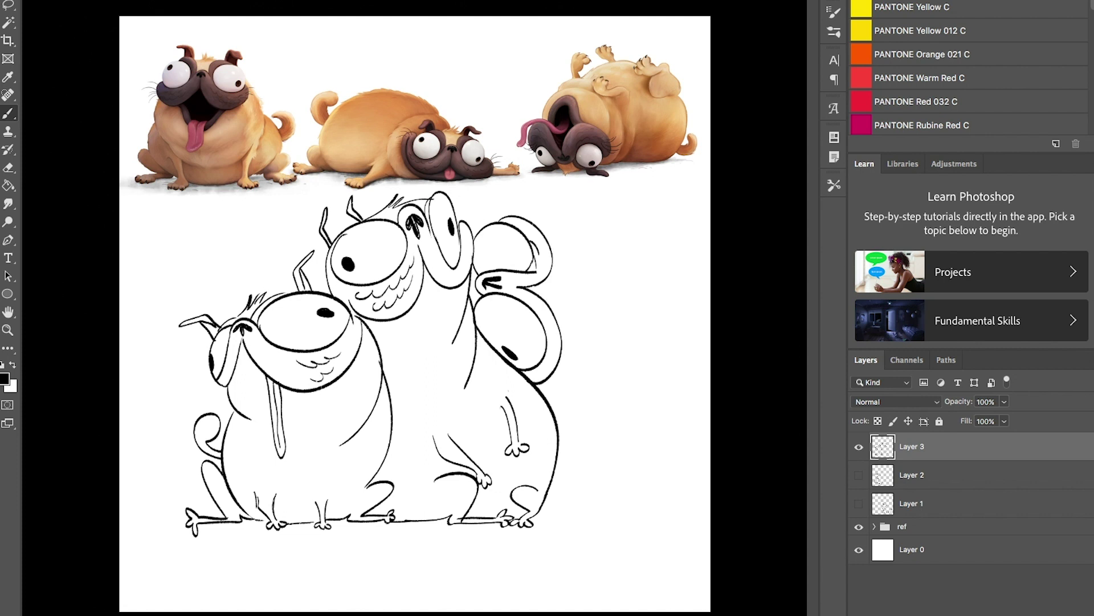
mouse_move(550, 245)
mouse_down()
mouse_move(588, 334)
mouse_move(579, 475)
mouse_up()
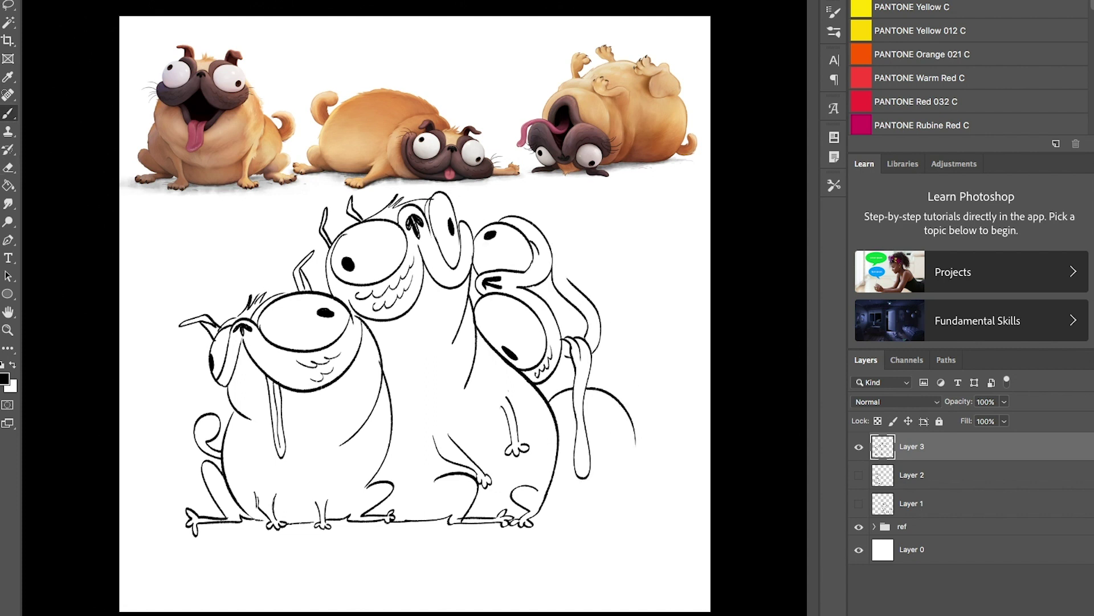
drag(549, 235, 622, 395)
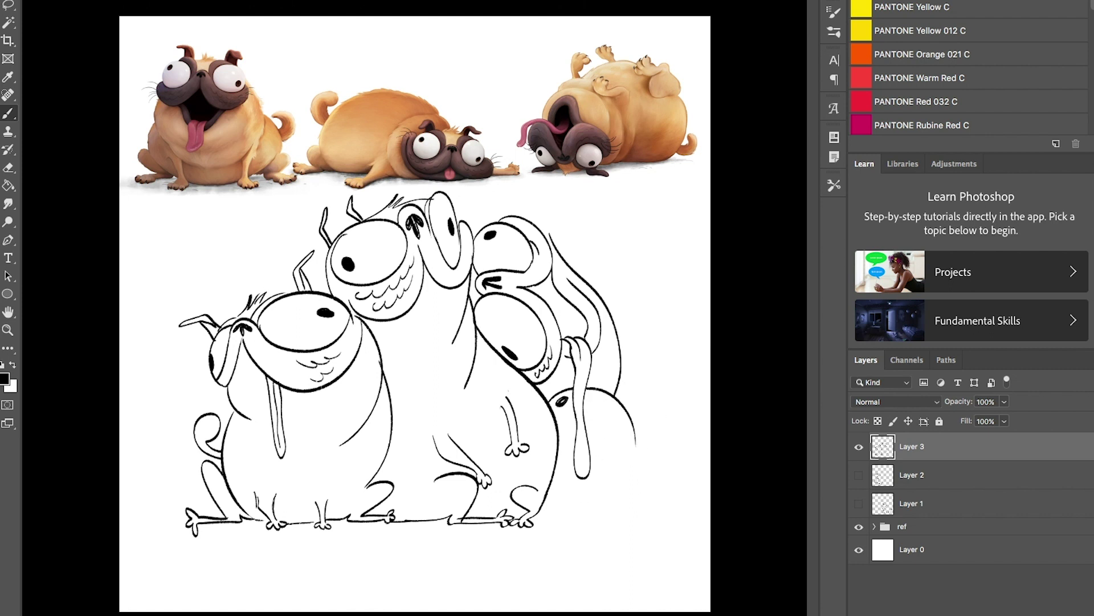
Add a flattened pug at the lower right with pupil, muzzle, ear and outer contour.
drag(636, 437, 604, 466)
mouse_move(651, 484)
mouse_down()
mouse_move(665, 477)
mouse_move(672, 504)
mouse_up()
mouse_move(686, 514)
mouse_down()
mouse_move(645, 519)
mouse_move(703, 525)
mouse_up()
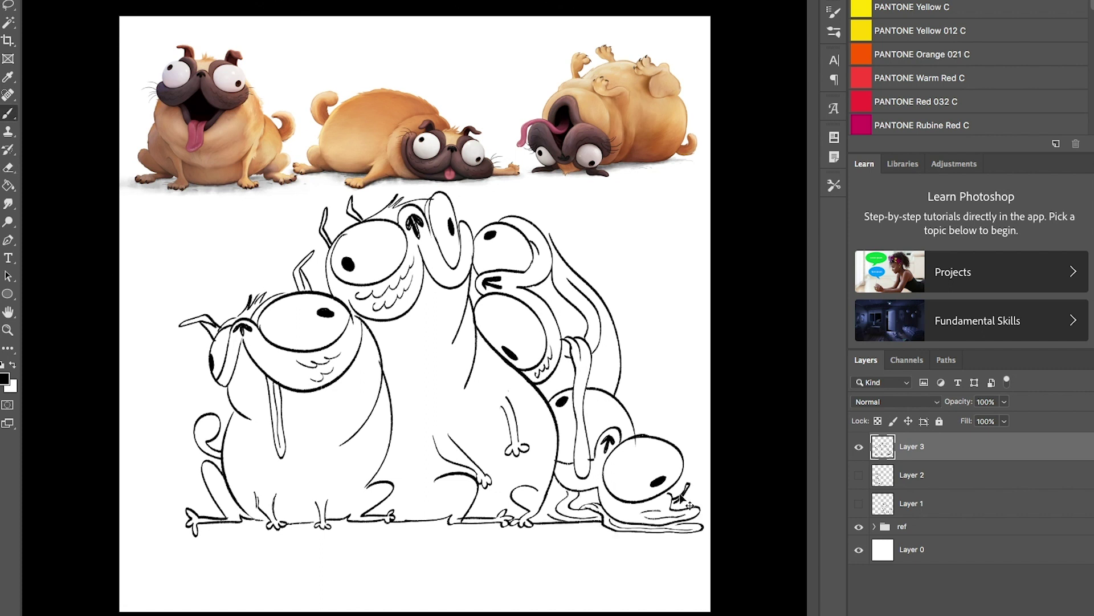
drag(627, 282, 570, 324)
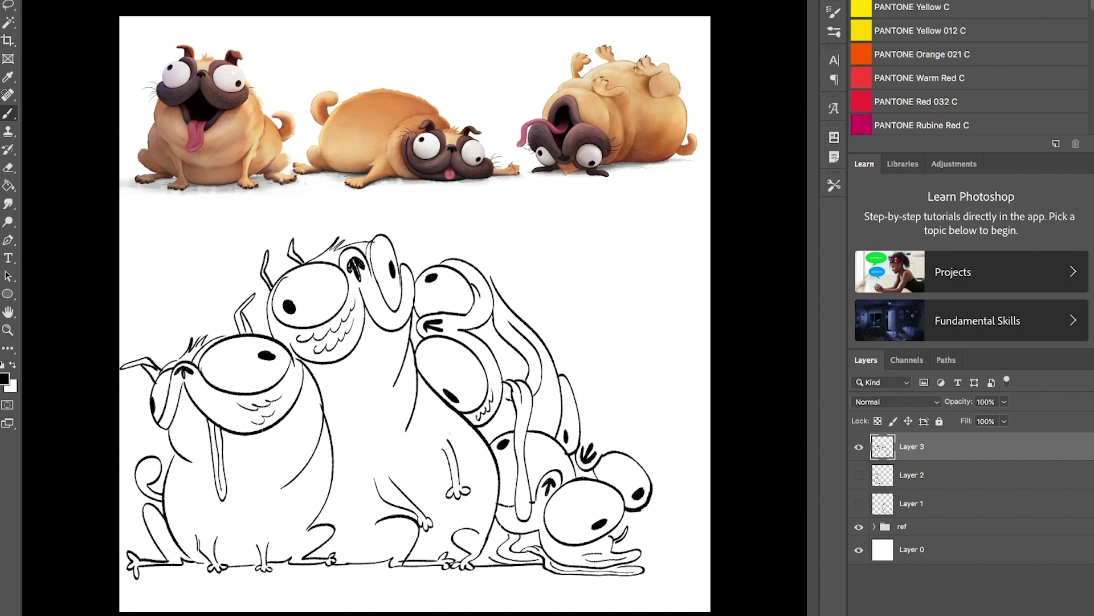
drag(560, 377, 586, 444)
drag(648, 454, 647, 514)
drag(564, 366, 580, 405)
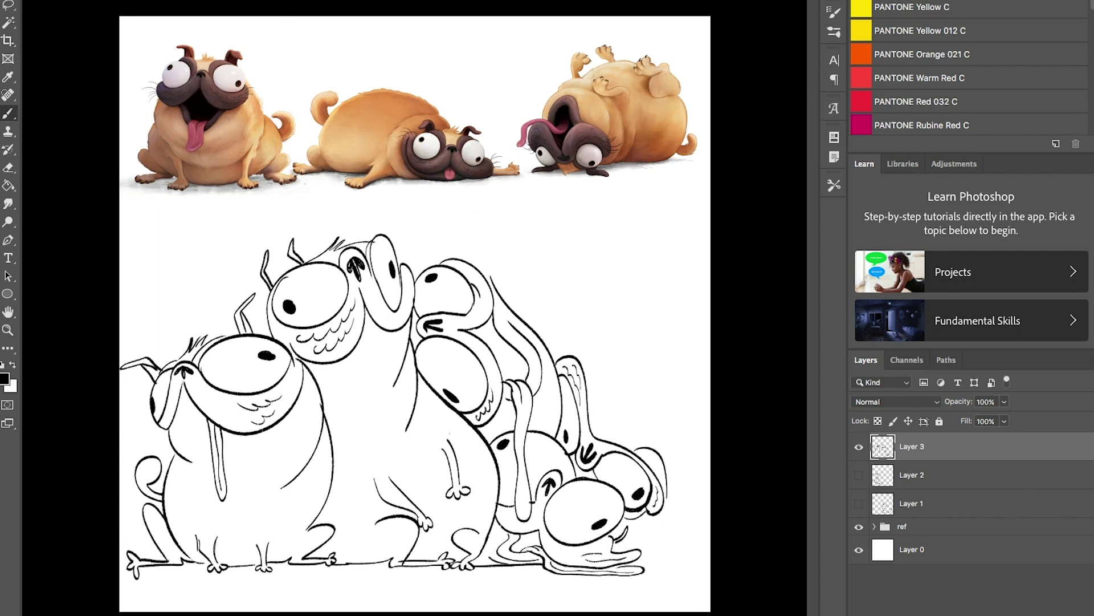
drag(684, 568, 627, 448)
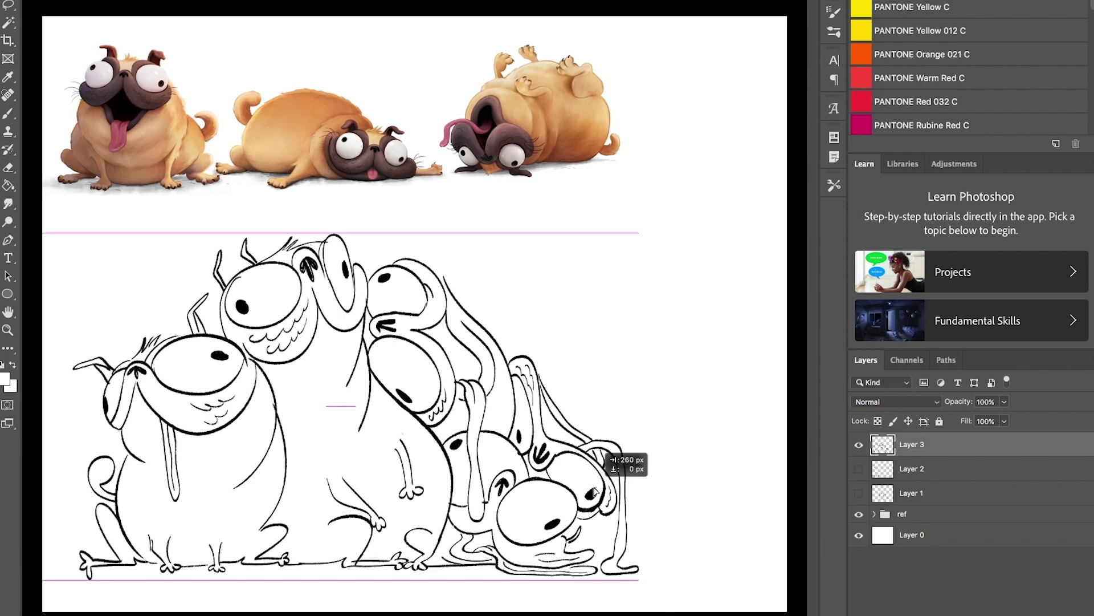
key(b)
Draw raised paws and a large back arc at the right of the pile.
drag(537, 369, 618, 392)
drag(634, 435, 650, 402)
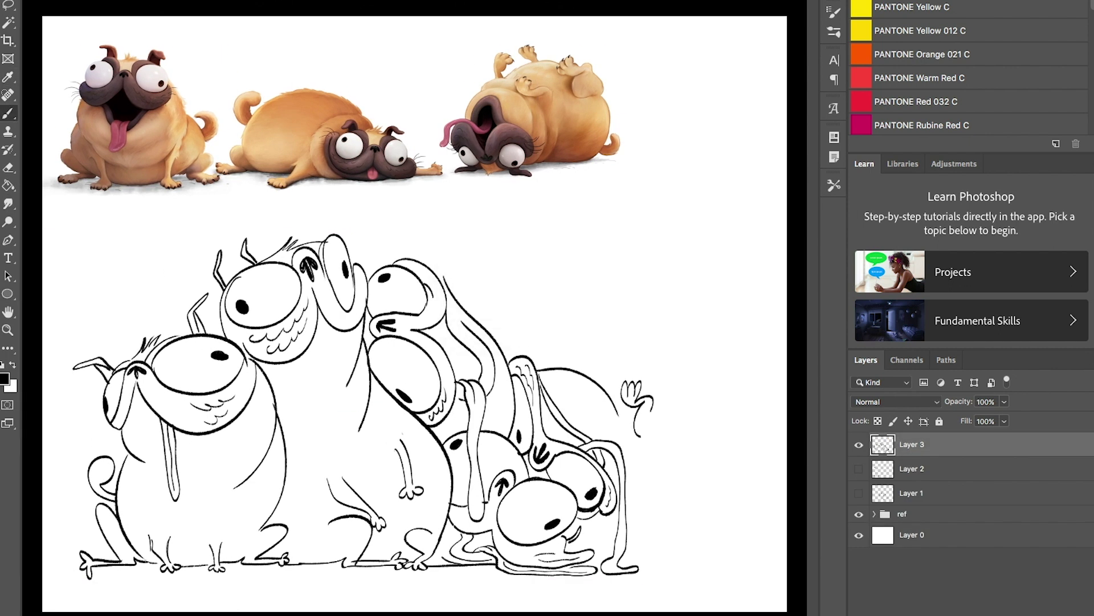
drag(585, 370, 598, 328)
mouse_move(608, 358)
mouse_down()
mouse_move(684, 438)
mouse_move(710, 543)
mouse_up()
Draw a new top pug with big eyes, pupils, brow, ears and back contour.
drag(503, 256, 500, 323)
drag(459, 284, 518, 335)
mouse_move(481, 254)
mouse_down()
mouse_move(505, 236)
mouse_move(573, 295)
mouse_up()
drag(540, 261, 552, 270)
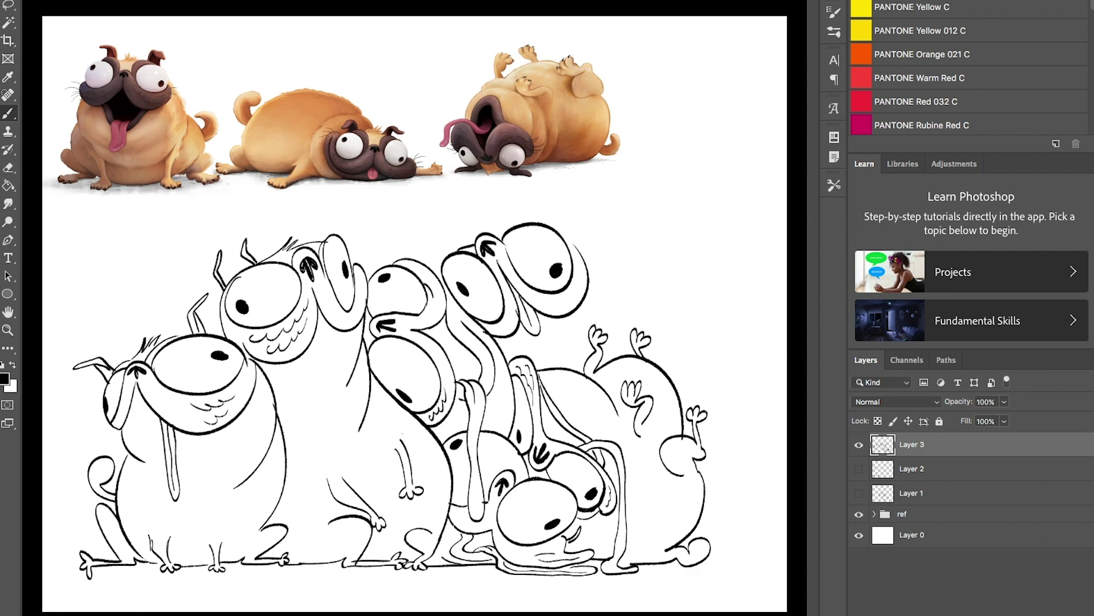
drag(447, 233, 476, 245)
drag(490, 215, 505, 232)
drag(583, 255, 664, 374)
Add another pug head at the right with a large eye oval.
drag(585, 216, 569, 237)
drag(577, 239, 610, 255)
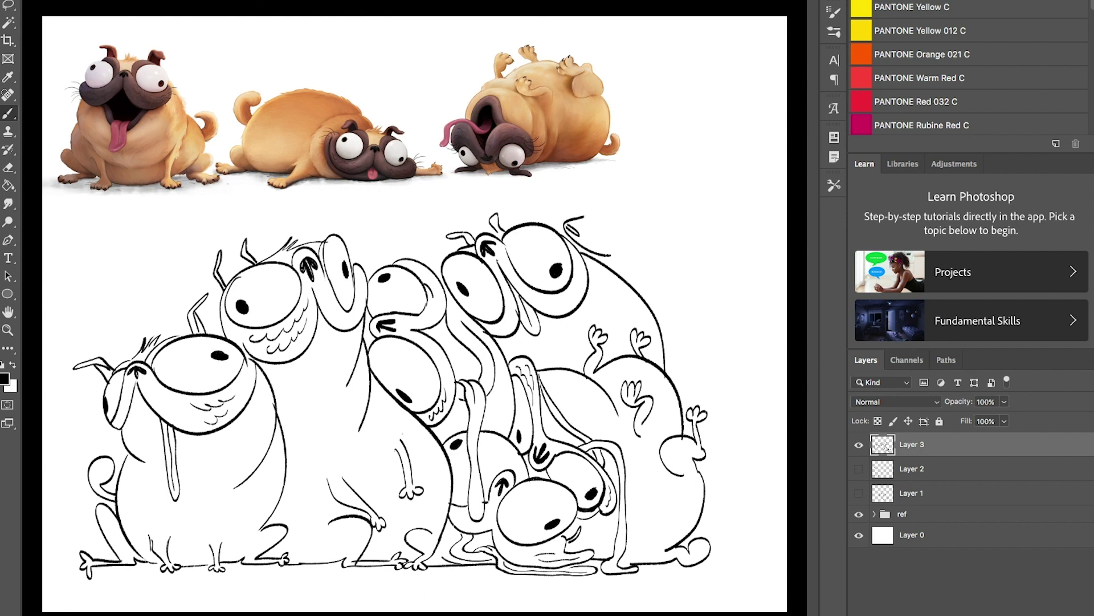
key(ctrl+z)
key(ctrl+z)
drag(557, 225, 714, 250)
drag(685, 231, 659, 283)
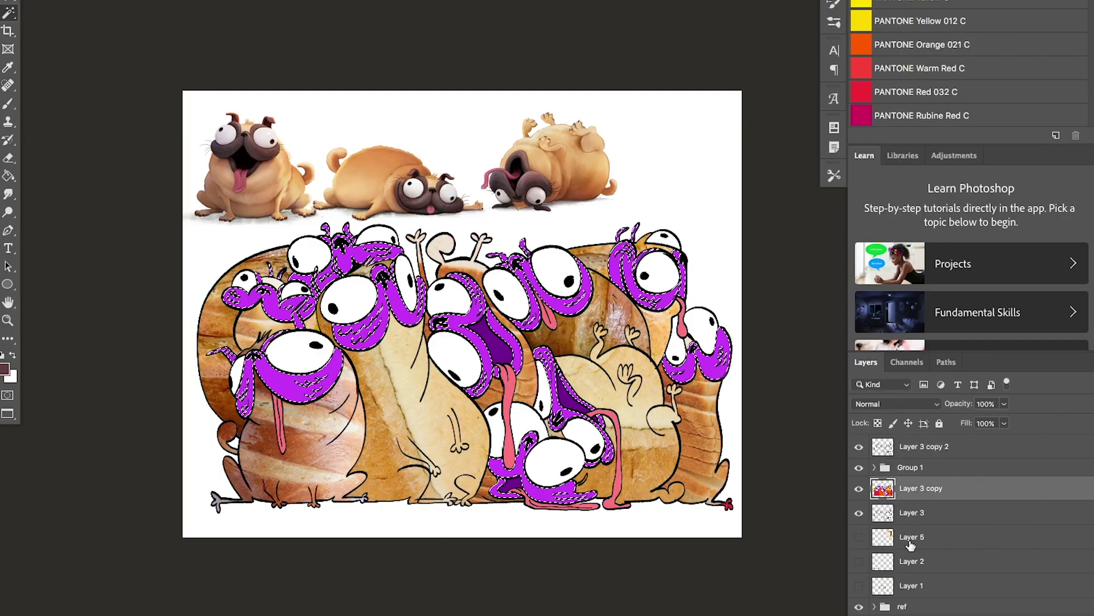
Duplicate the coloured line-art layer and fill the purple mouth areas dark brown.
click(921, 512)
key(ctrl+j)
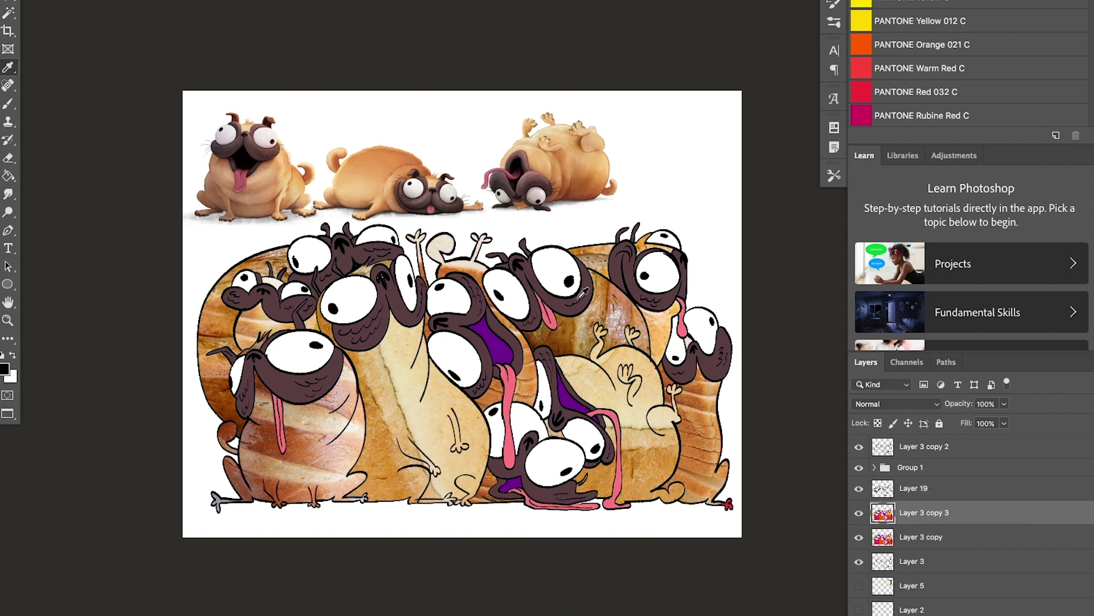
click(551, 445)
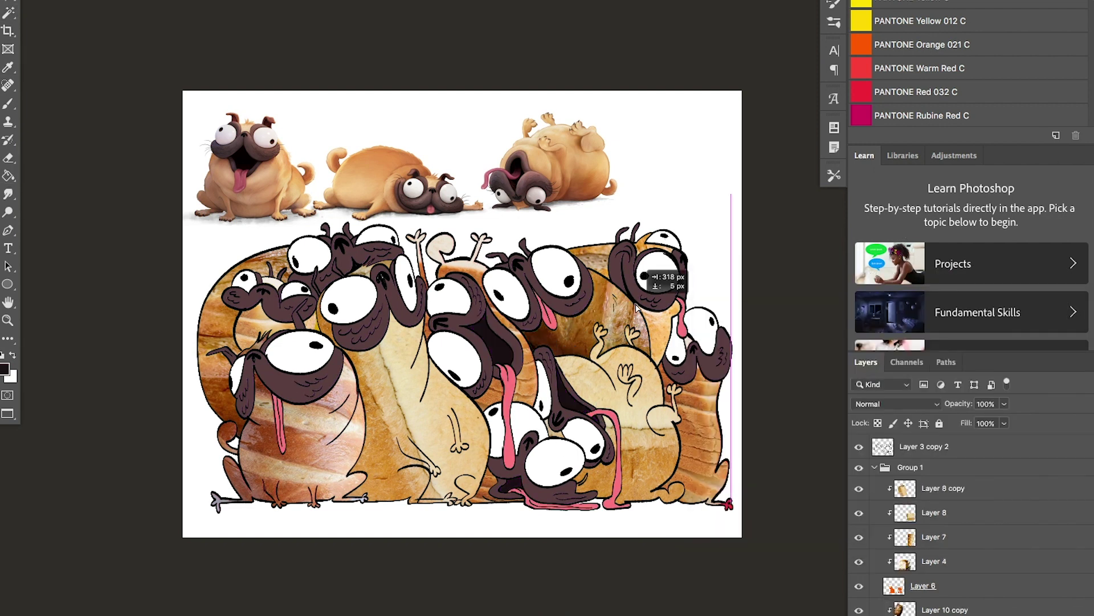
scroll(941, 513, down, 5)
Fill Layer 20 with colour, set it to Soft Light, and tint it orange.
click(936, 513)
key(alt+BackSpace)
click(896, 404)
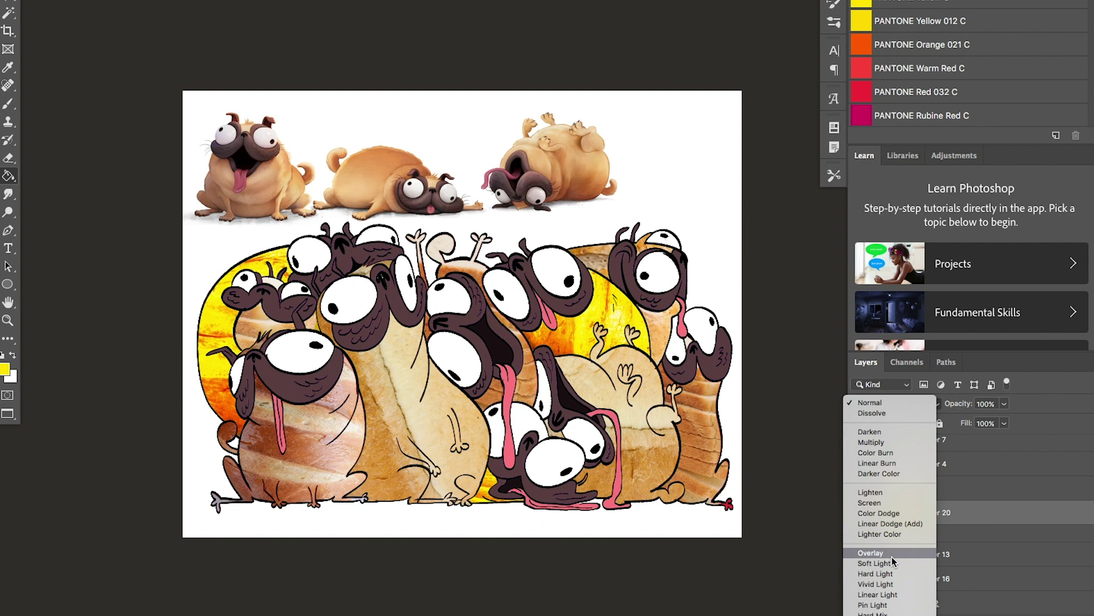
click(873, 553)
key(ctrl+u)
key(Return)
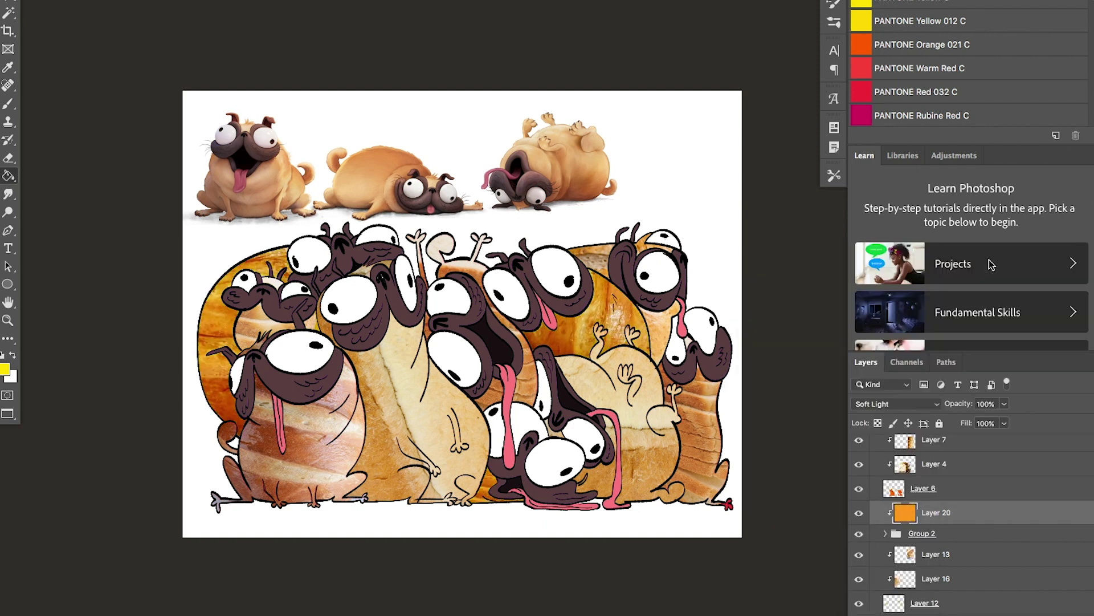